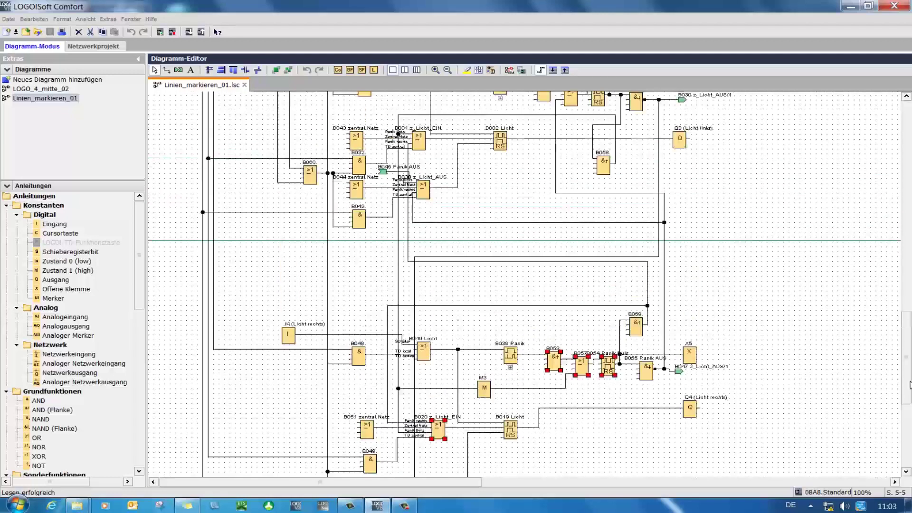
scroll(626, 218, "up", 10)
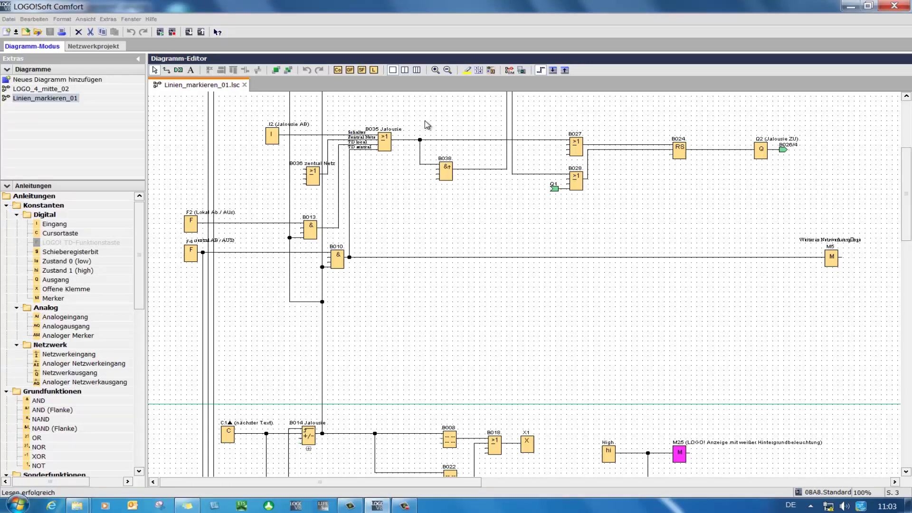
Turn on colour marking of connection lines with the 'Markieren von Linien' tool.
left_click(468, 72)
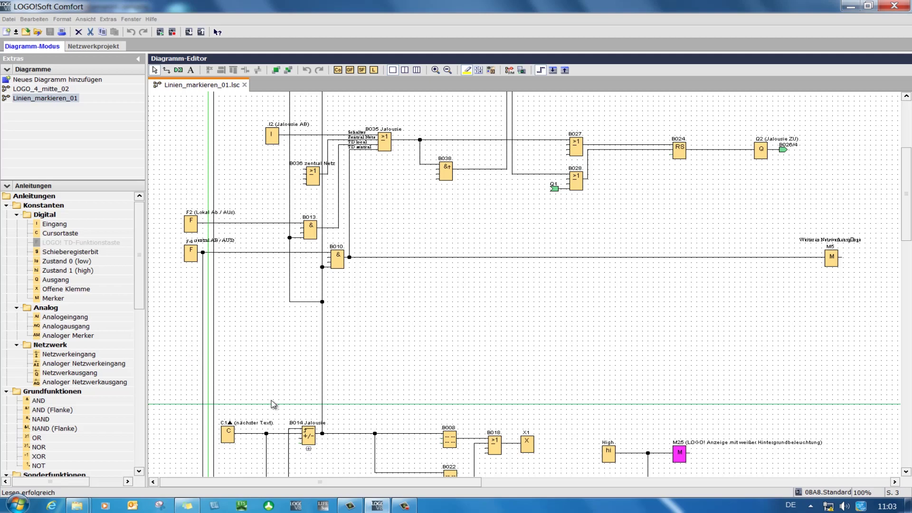
left_click_drag(909, 216, 908, 387)
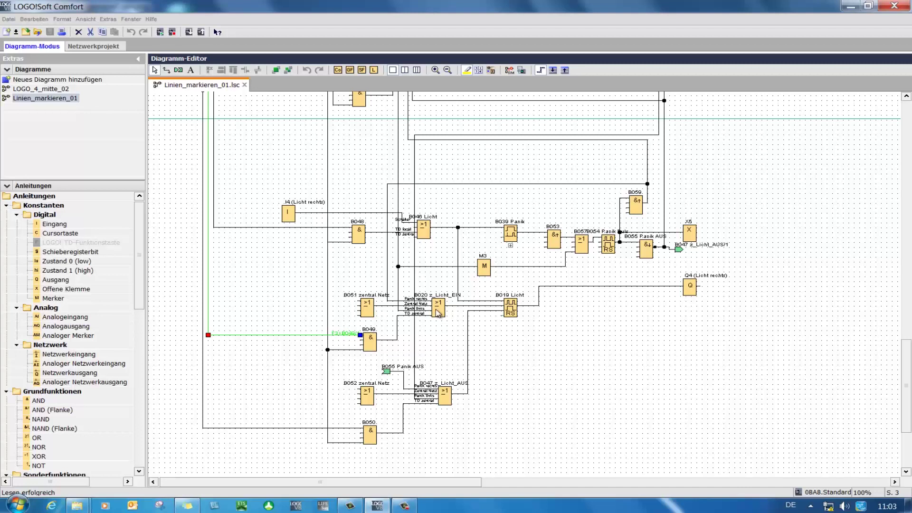
Select B020 z_Licht_EIN to colour its lines from B059 and B048, zooming in.
left_click(439, 311)
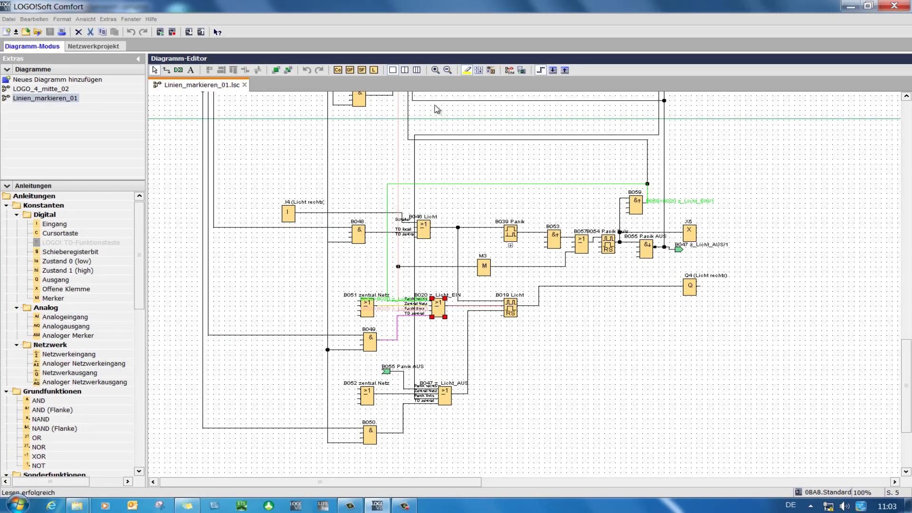
left_click(437, 70)
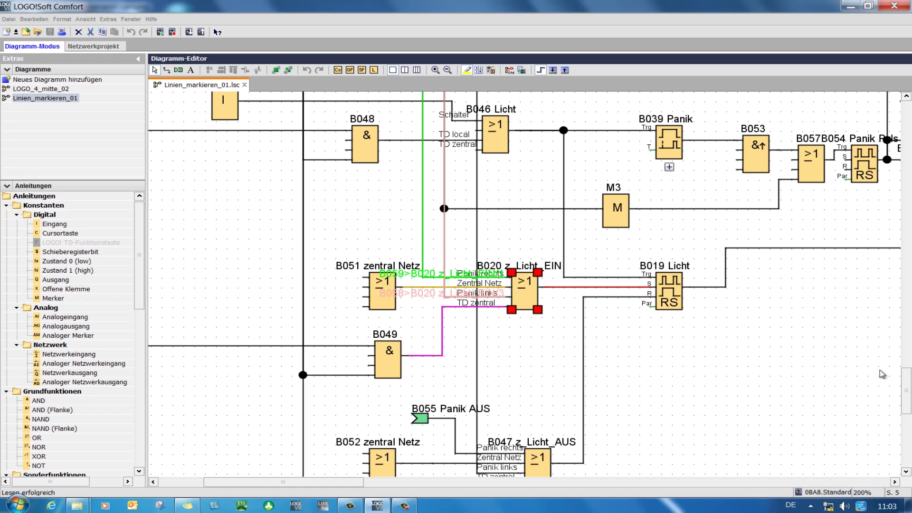
left_click_drag(905, 383, 908, 363)
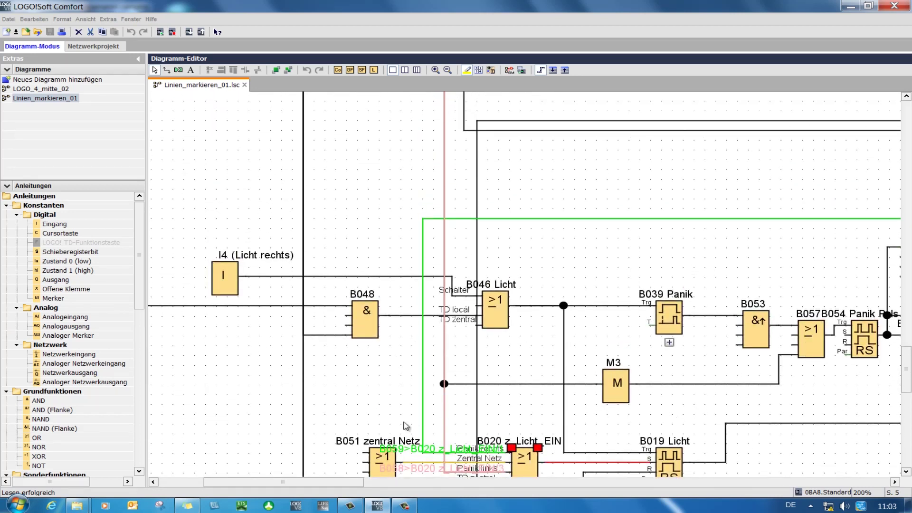
left_click_drag(341, 484, 441, 491)
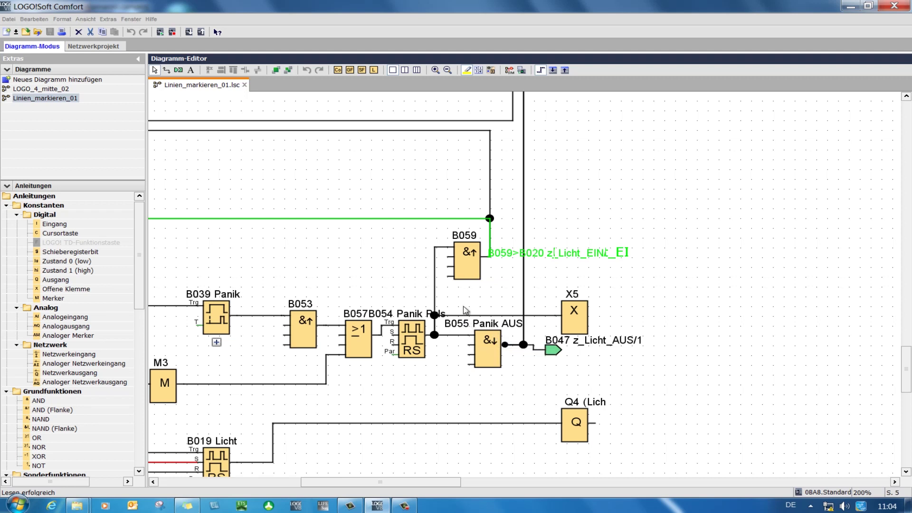
Select B054, then add B057 and B053, colouring all their connection lines.
left_click(413, 342)
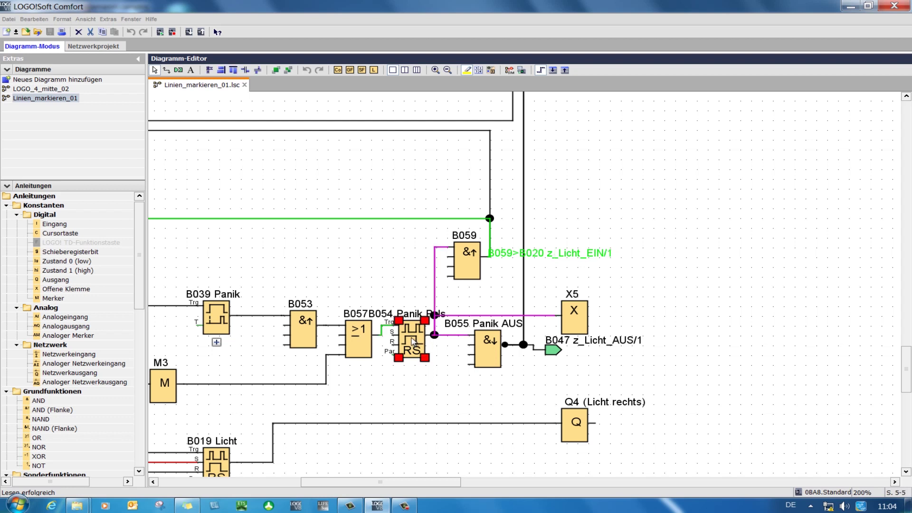
left_click(358, 335, "shift")
left_click(303, 324, "shift")
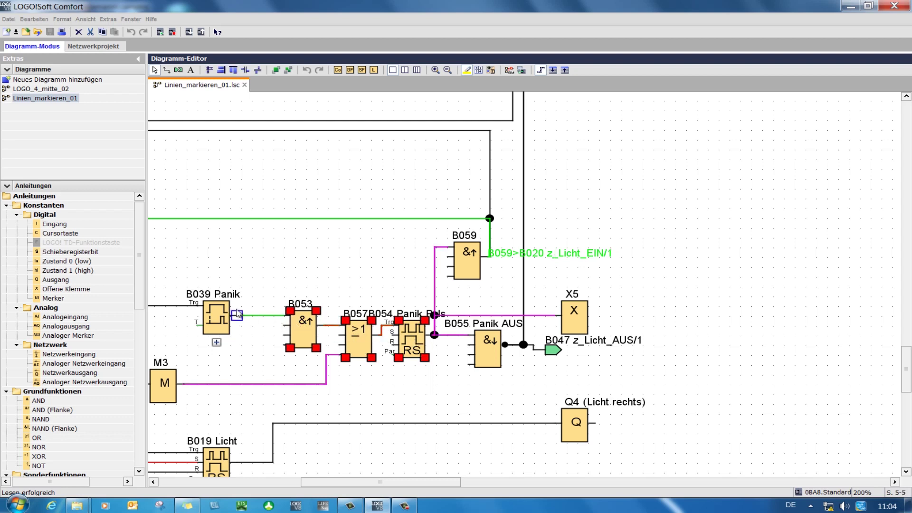